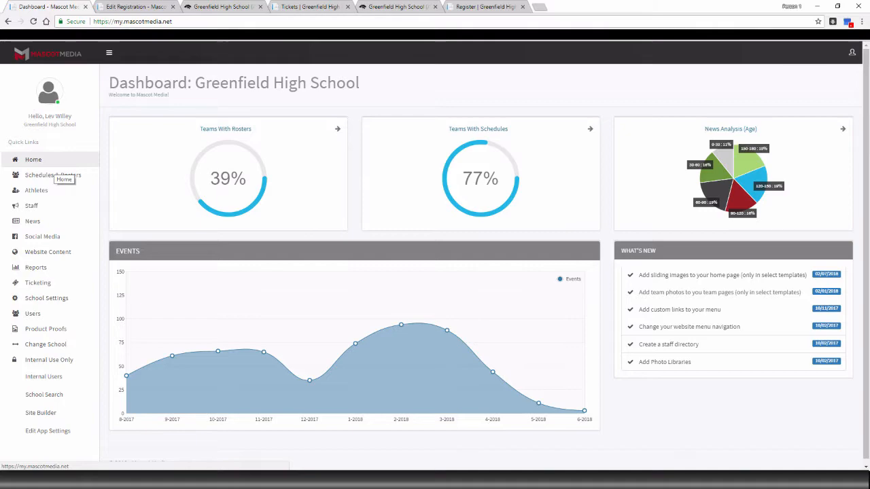
Open the camp registrations in the website content and start adding a new registration
click(48, 251)
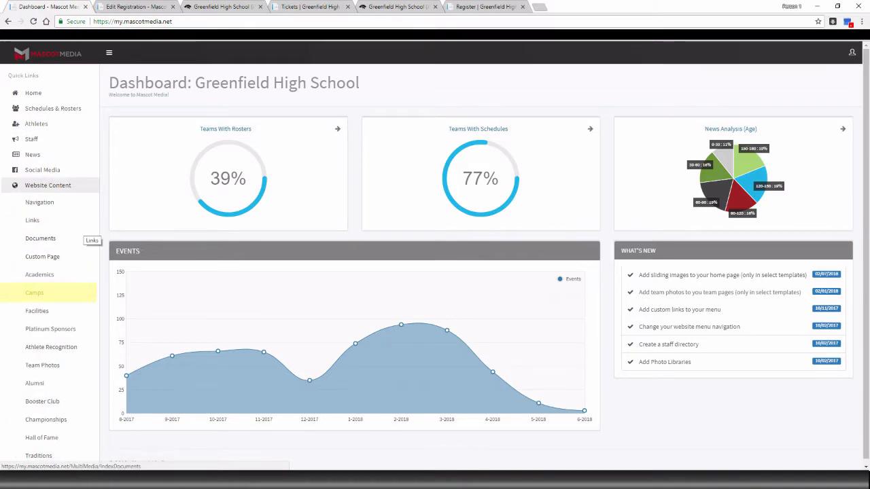
click(34, 293)
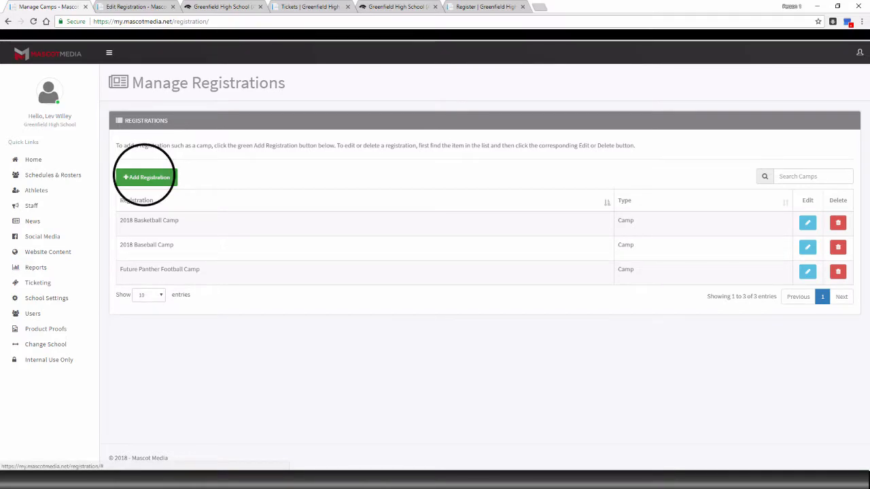
click(147, 177)
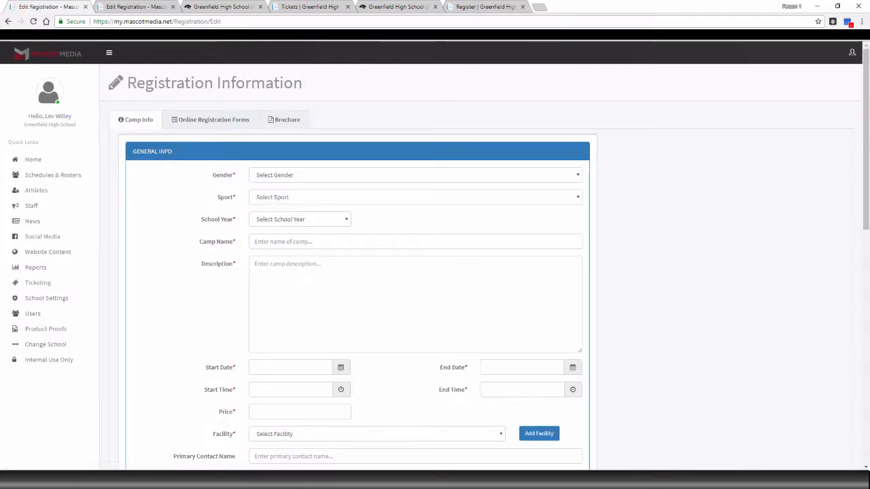
scroll(435, 255, down, 2)
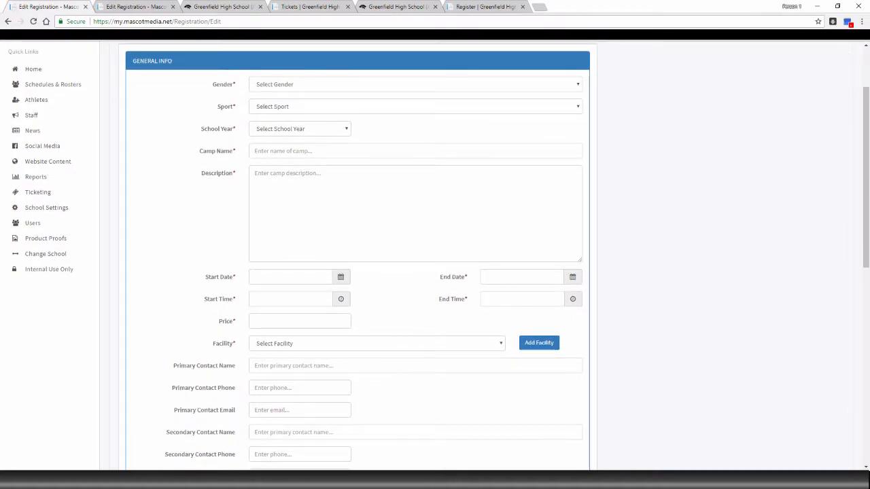
Switch to the prefilled 2018 Camp registration form and choose Panther Field as its facility
key(ctrl+Tab)
scroll(435, 255, down, 1)
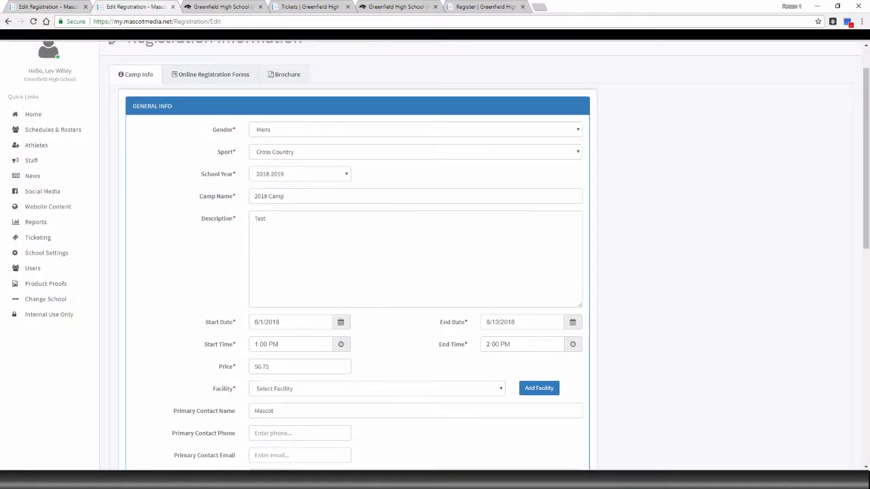
key(Tab)
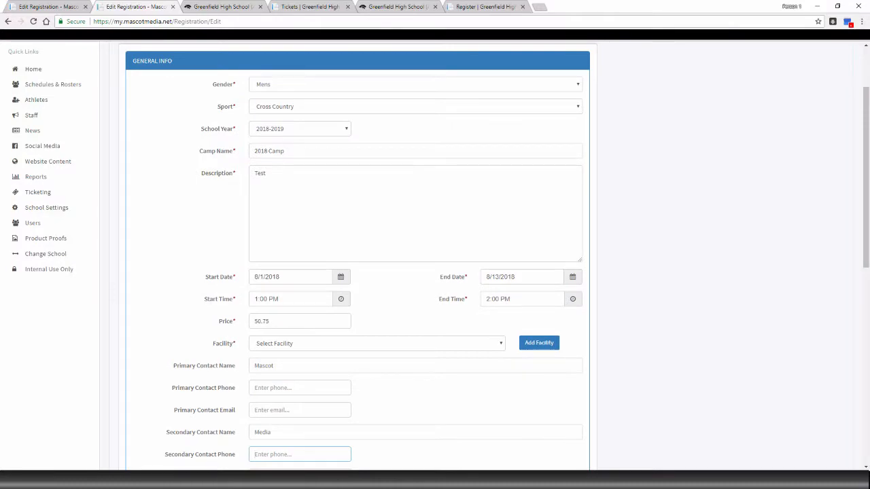
scroll(434, 254, down, 1)
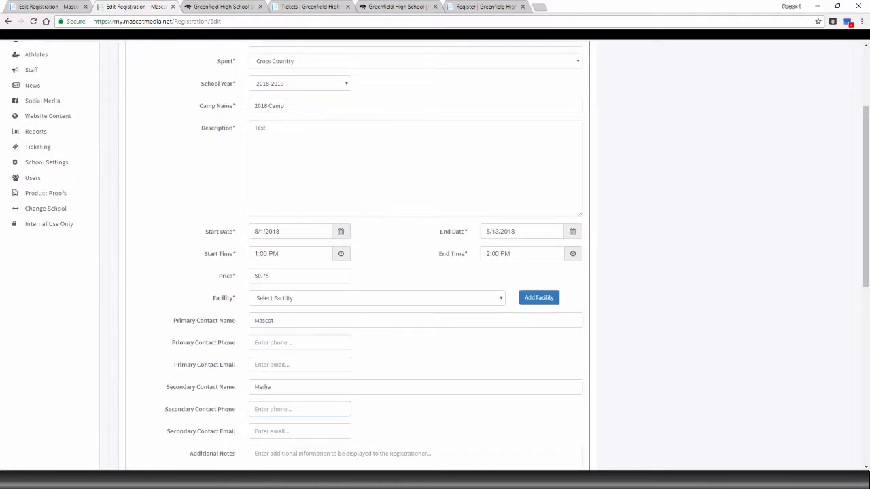
scroll(435, 255, up, 1)
scroll(435, 255, down, 1)
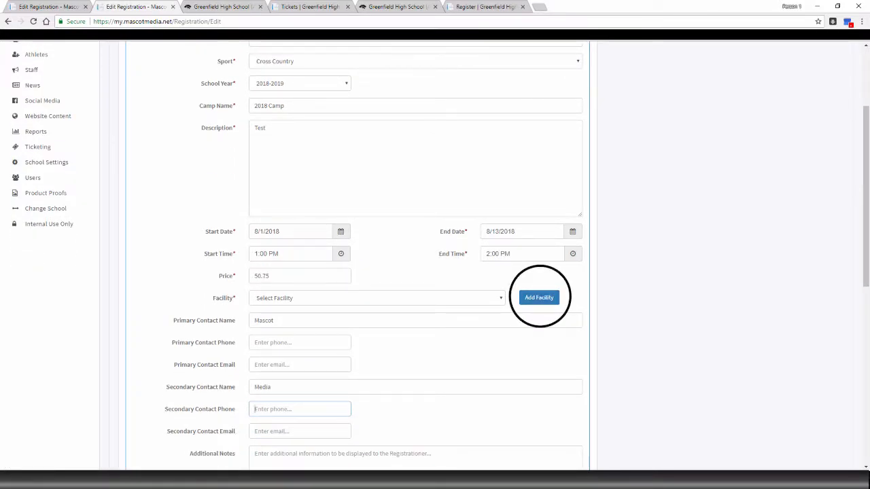
click(377, 298)
click(377, 318)
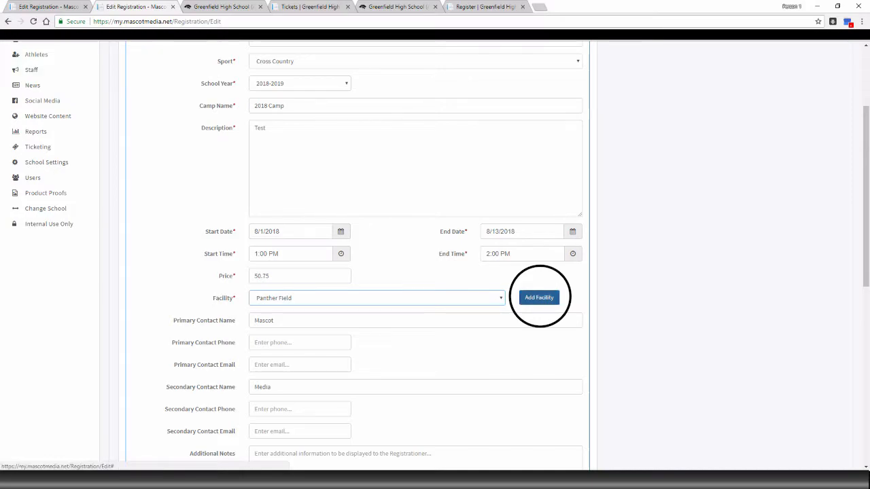
click(539, 297)
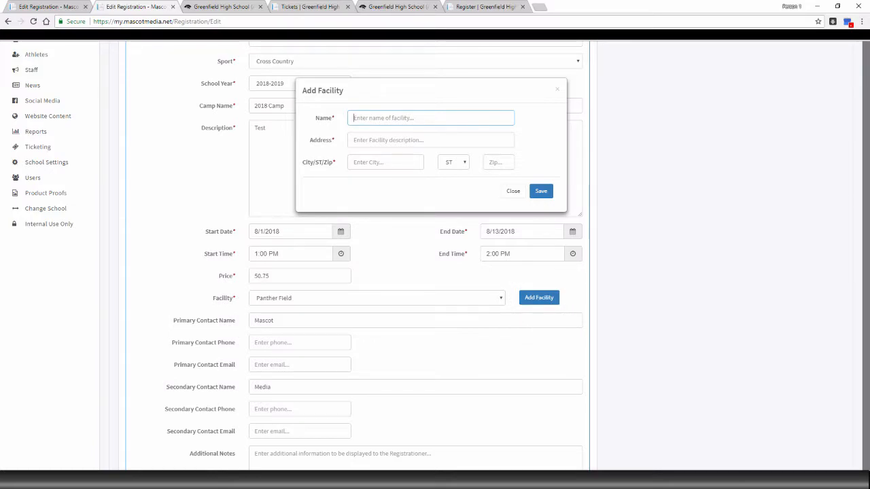
click(430, 140)
click(385, 162)
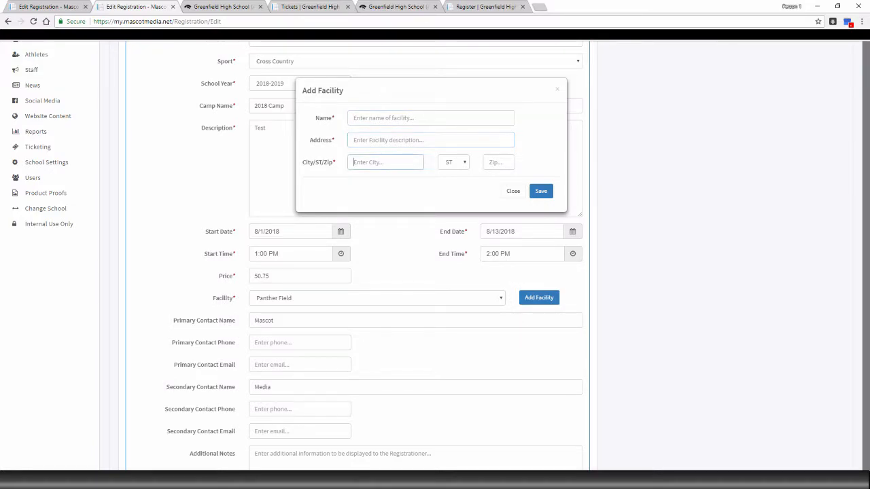
click(453, 163)
click(498, 163)
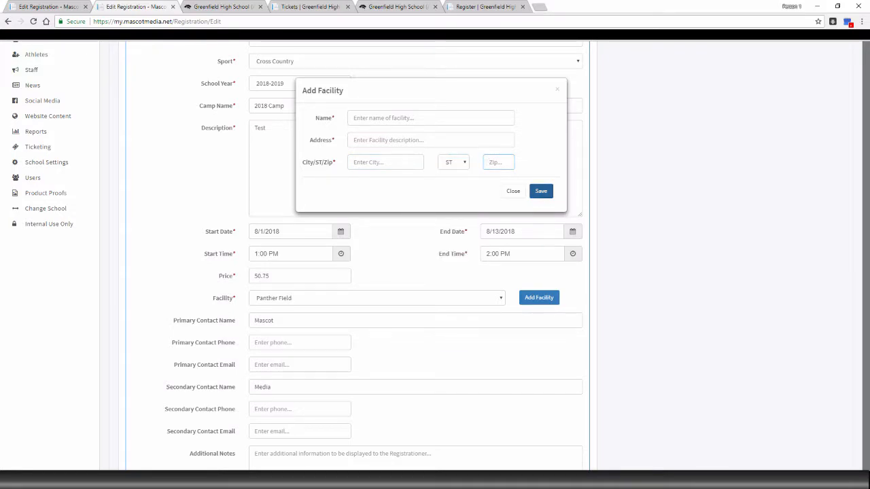
click(513, 191)
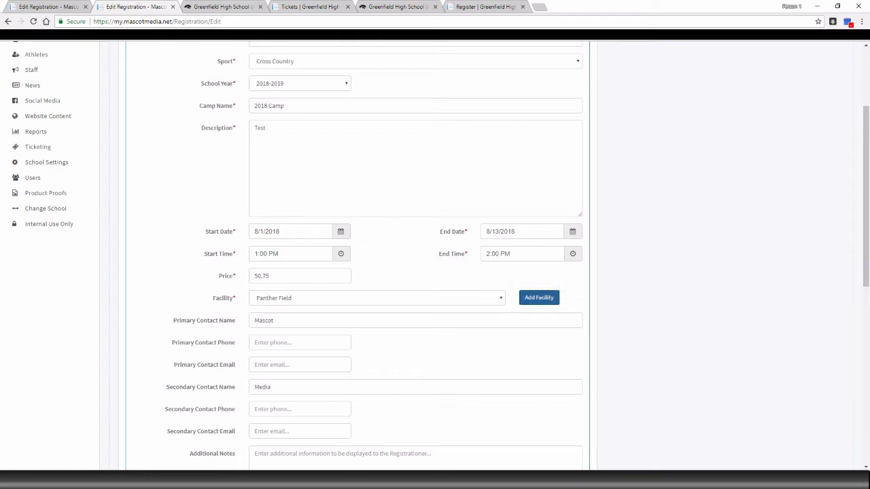
Choose Panther Field in the facility list again and save the 2018 Camp registration
click(421, 298)
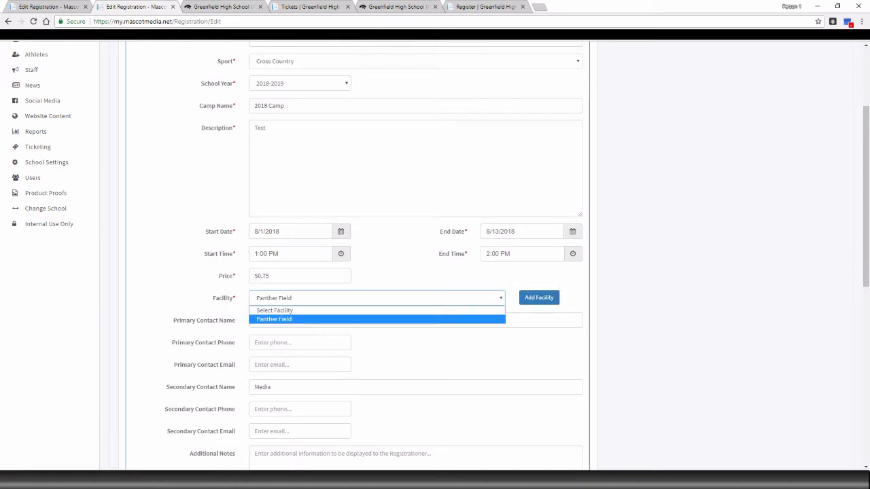
click(407, 319)
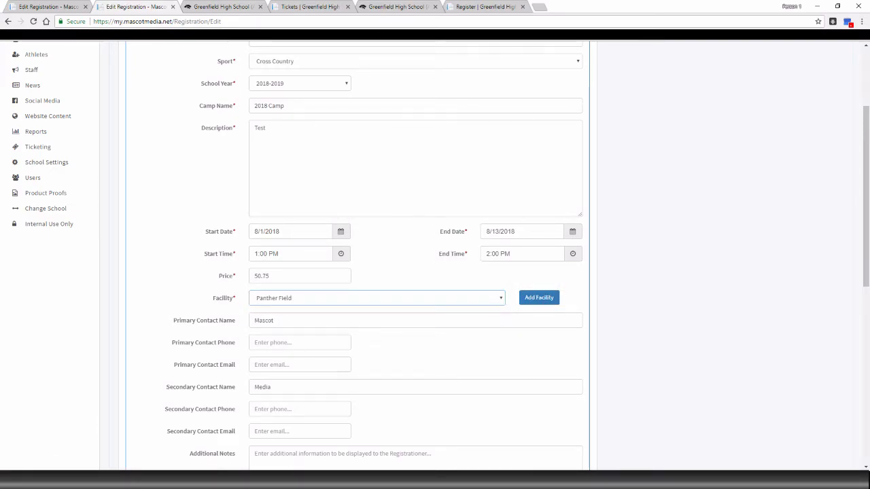
scroll(434, 258, down, 6)
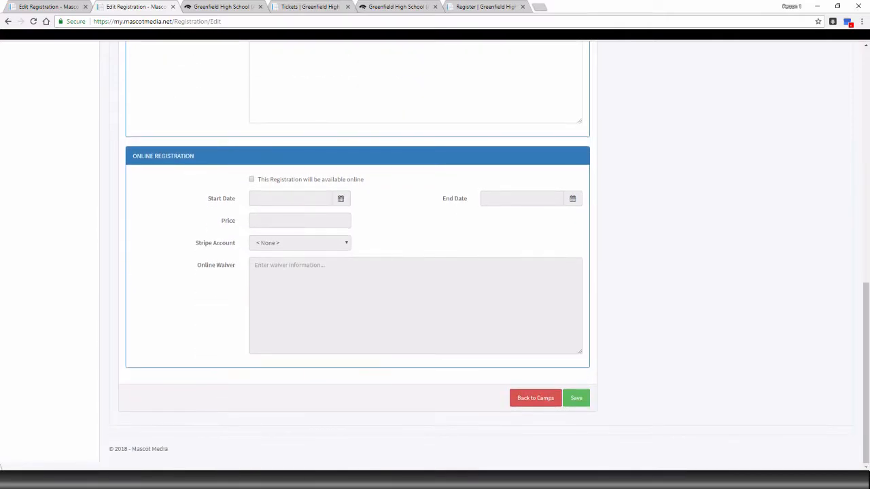
click(576, 398)
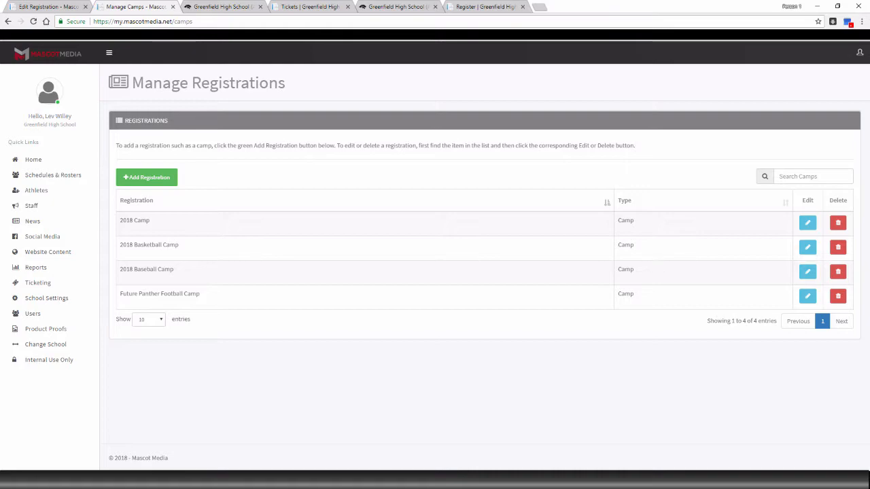
Open the 2018 Camp registration for editing, upload the Livestream Backdrop image as its brochure and view the uploaded file
click(807, 223)
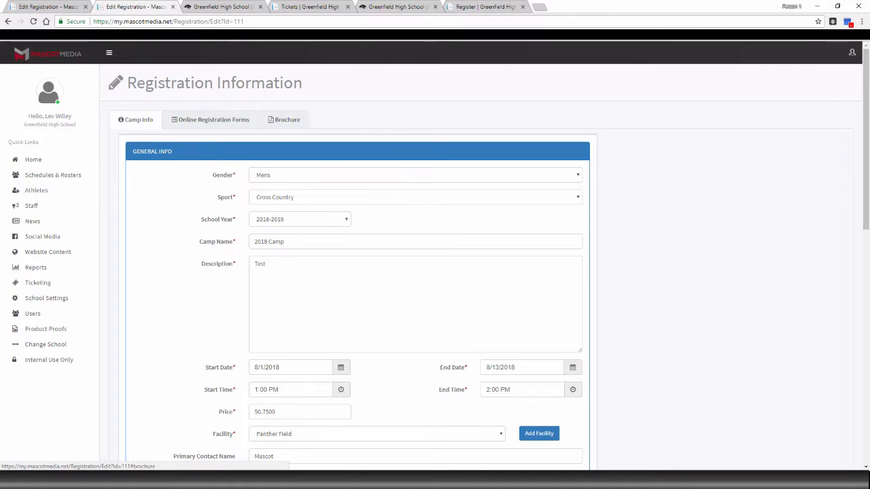
click(285, 119)
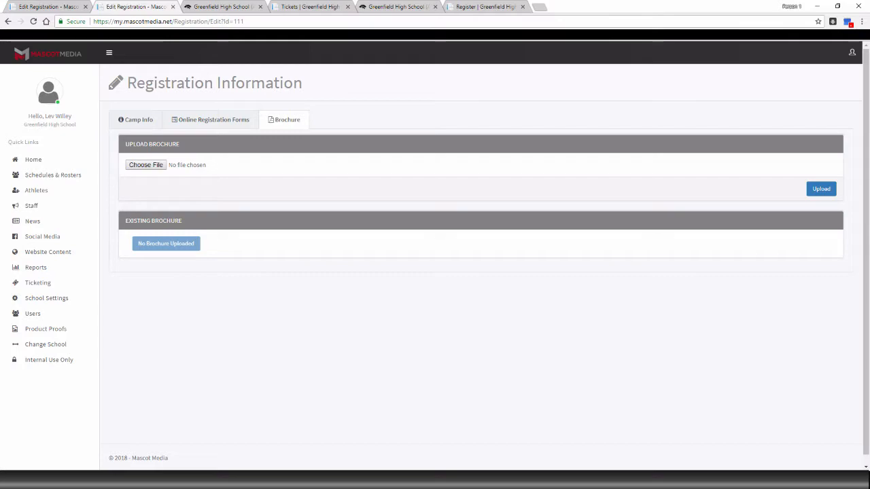
click(146, 166)
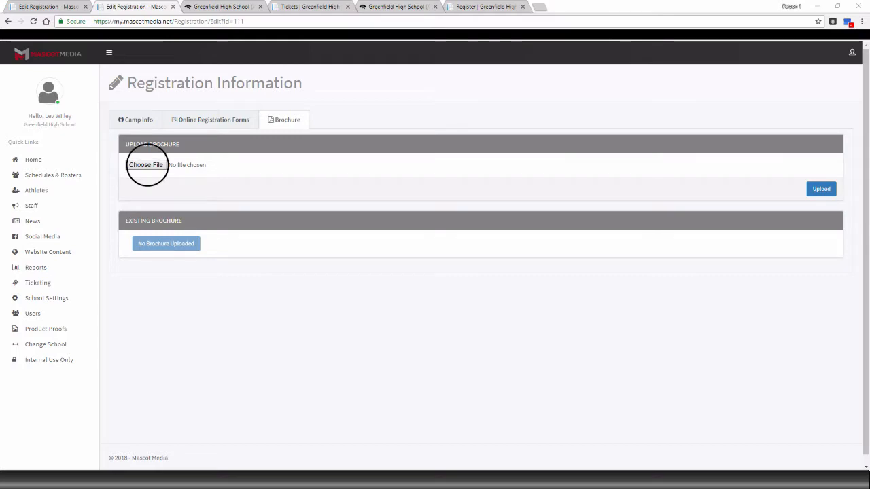
double_click(256, 77)
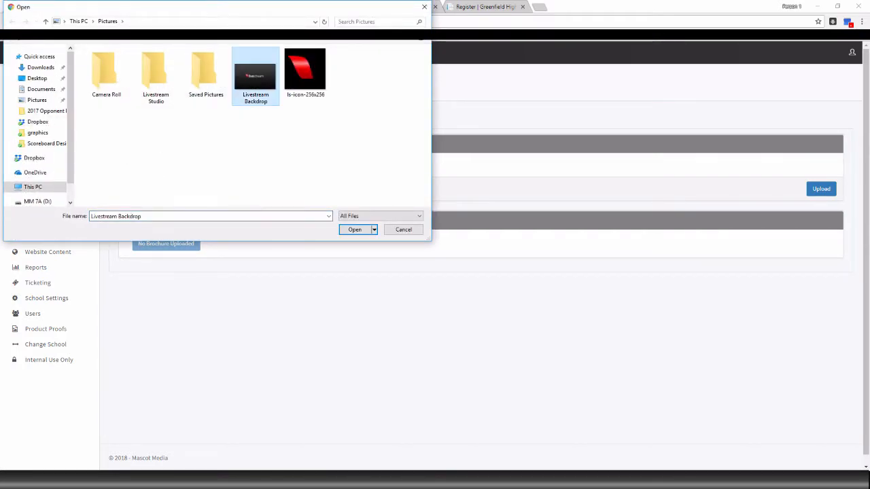
click(821, 189)
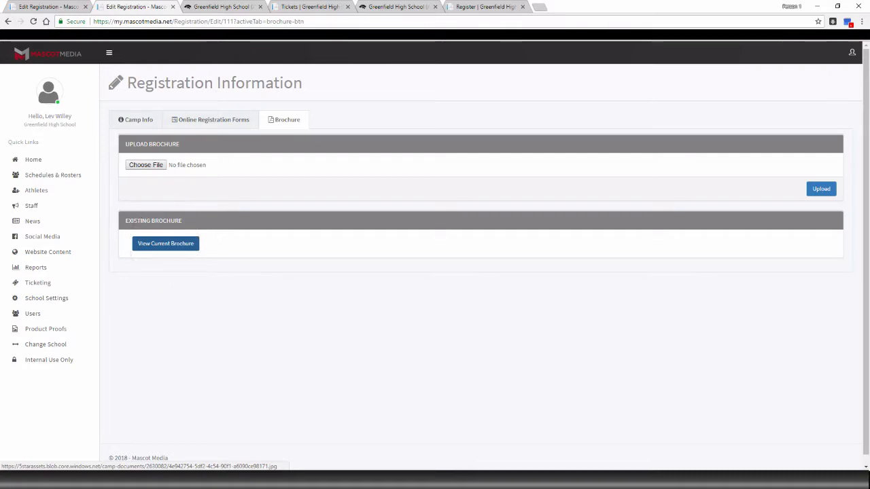
click(166, 243)
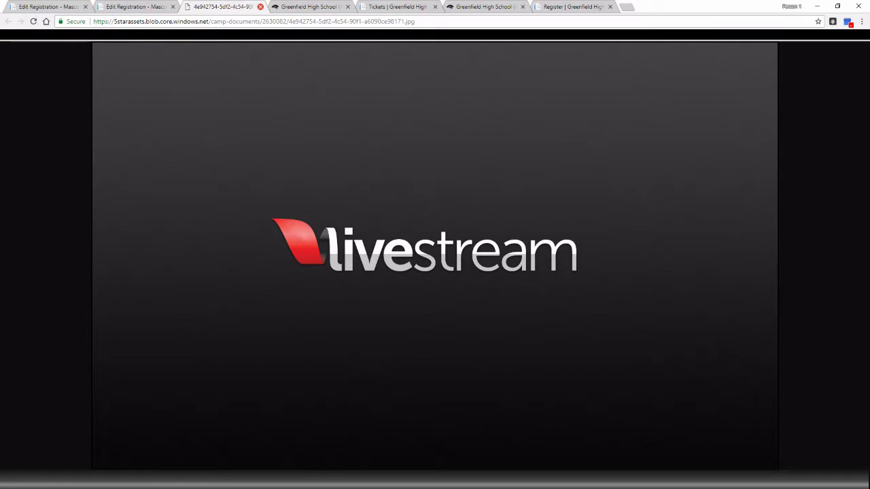
click(260, 6)
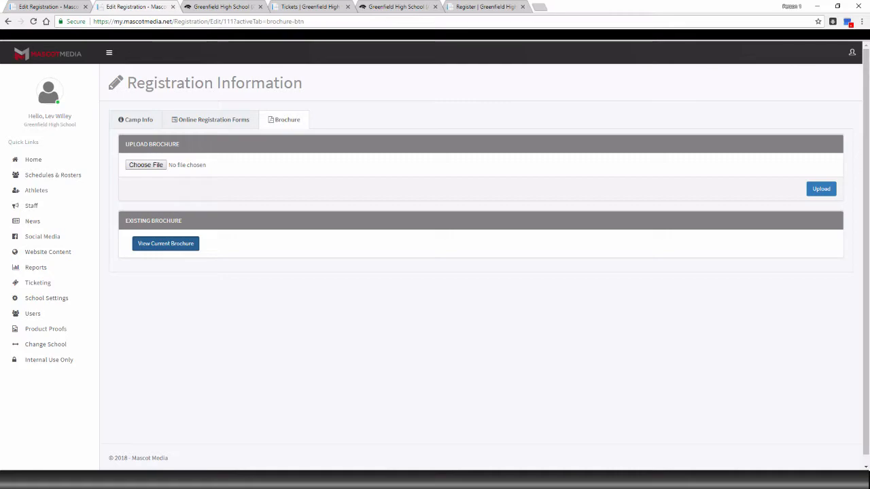
Return to the 2018 Camp's general camp information and save the registration
click(136, 119)
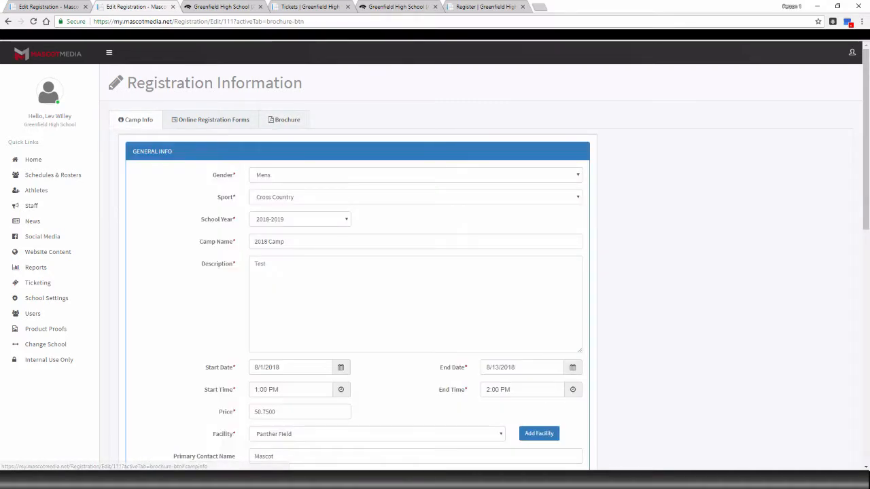
scroll(435, 259, down, 10)
click(576, 398)
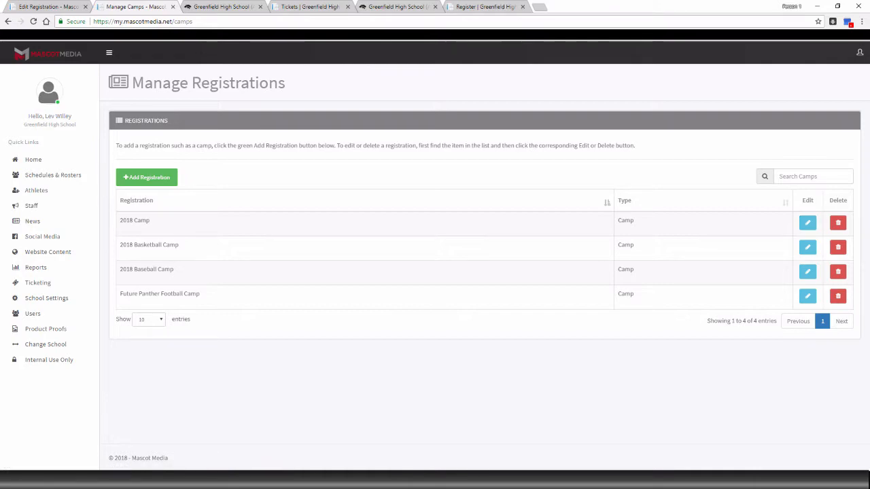
Reopen the 2018 Camp registration for editing and make it available online
click(807, 222)
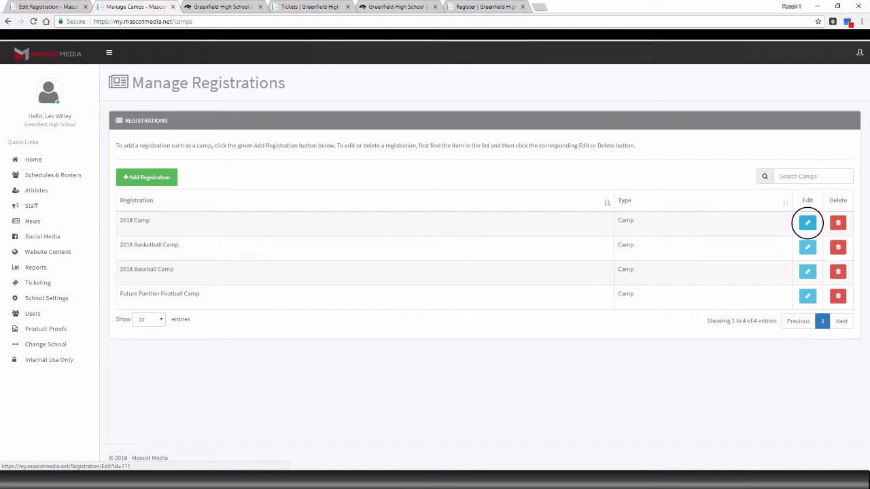
click(807, 222)
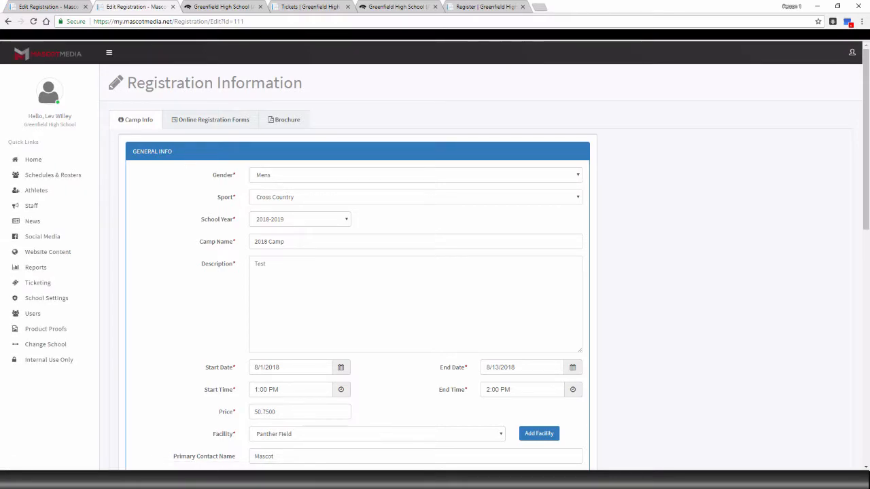
scroll(434, 256, down, 8)
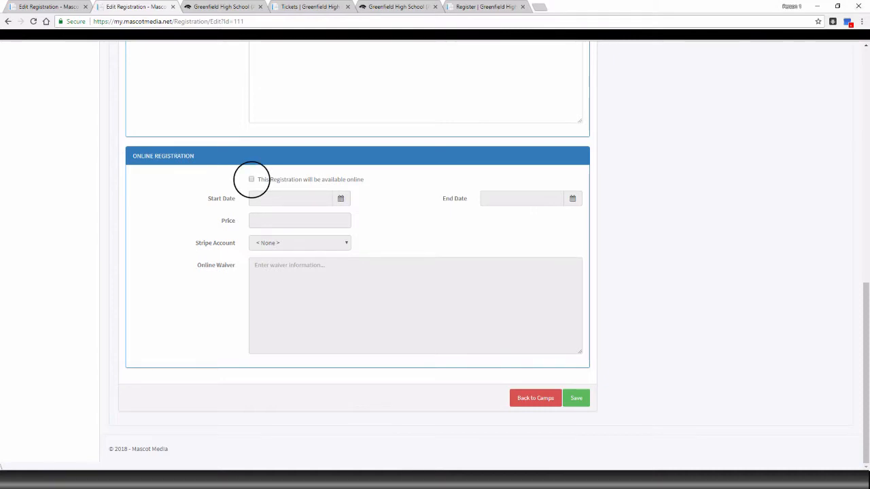
click(252, 179)
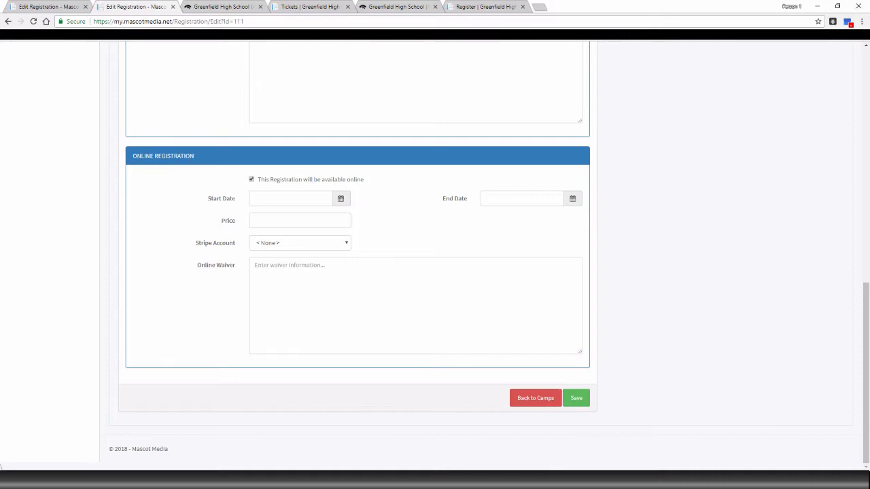
Set the online registration period to start on 8/1/2018 and end on 8/13/2018
click(341, 198)
click(358, 216)
click(358, 216)
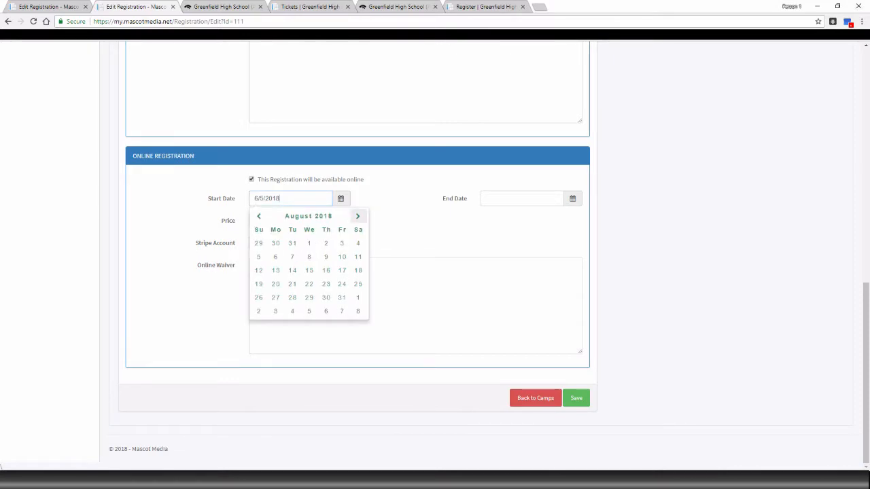
click(308, 243)
click(572, 198)
click(589, 217)
click(589, 216)
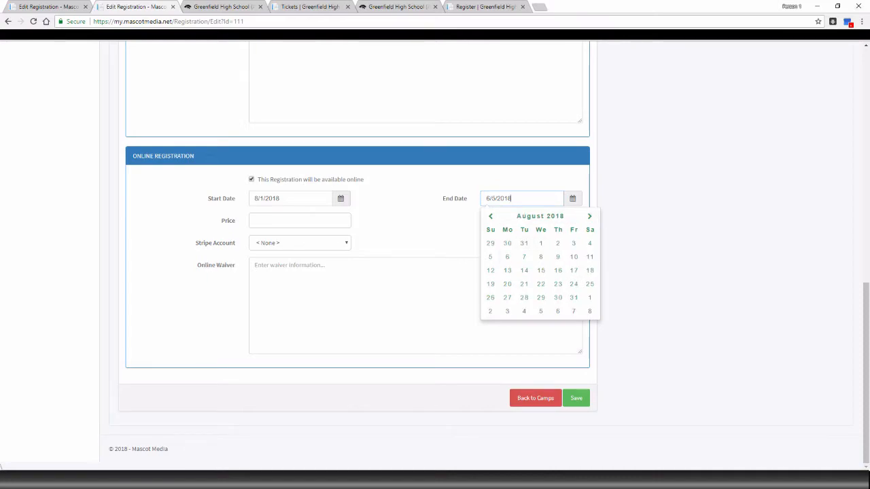
click(506, 271)
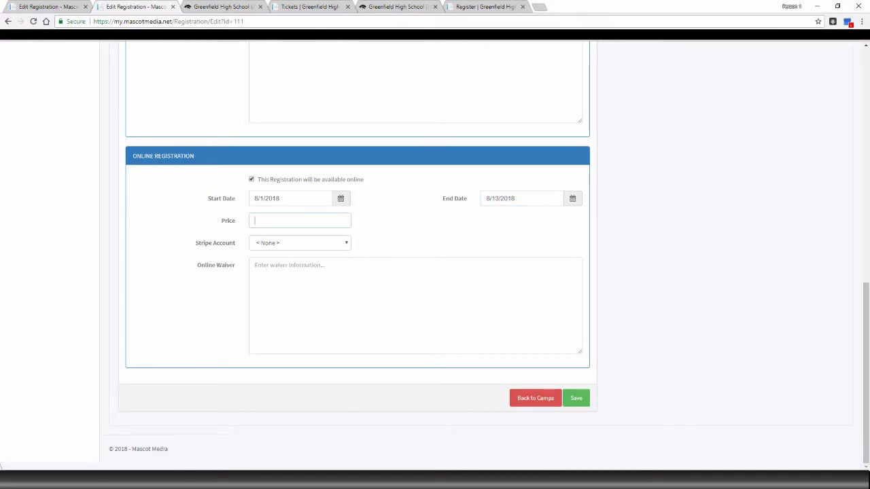
Set the online registration price to 50.75
text(50.75)
click(520, 198)
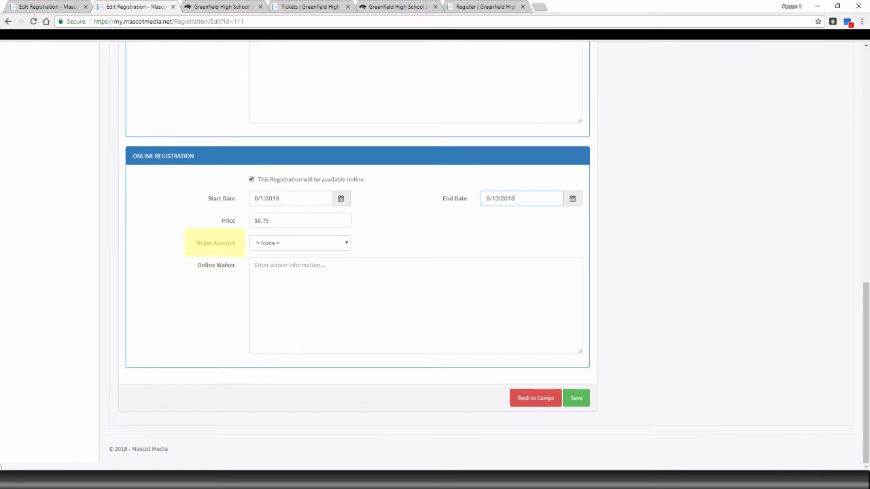
scroll(41, 181, up, 6)
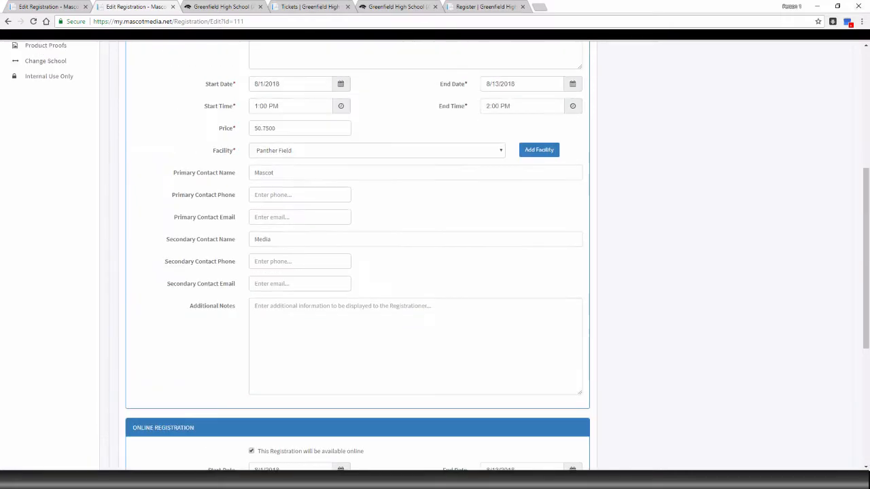
Assign the Greenfield Booster Club Stripe account to the 2018 Camp's online registration and save the registration
click(46, 150)
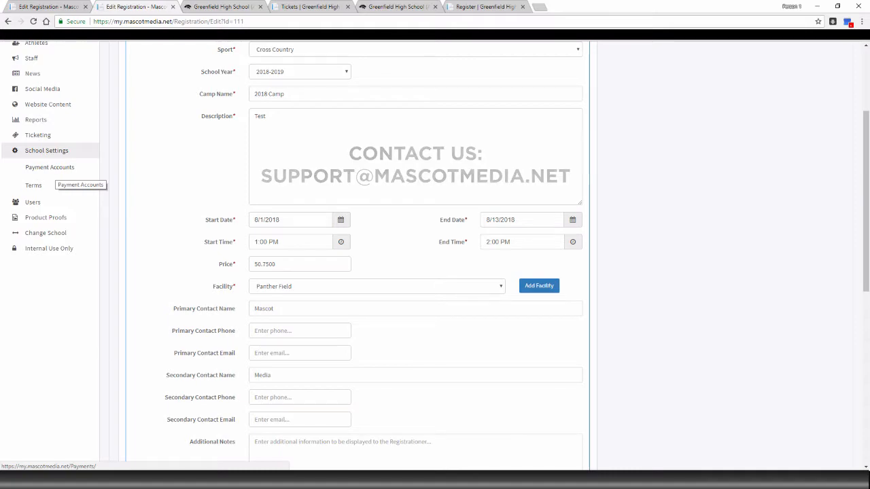
scroll(55, 170, down, 6)
click(299, 243)
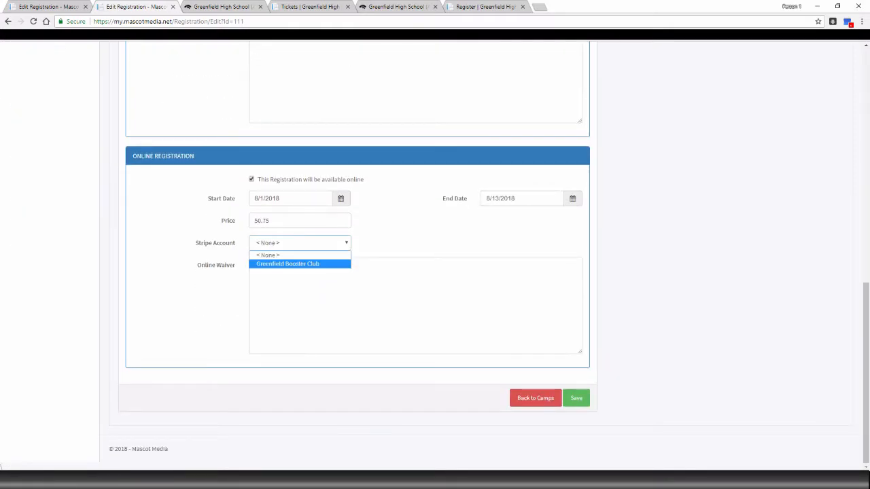
click(287, 264)
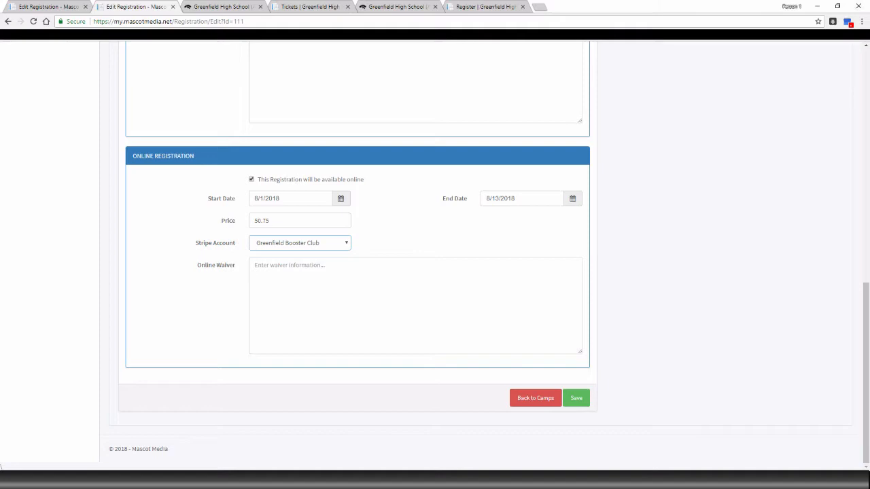
key(Tab)
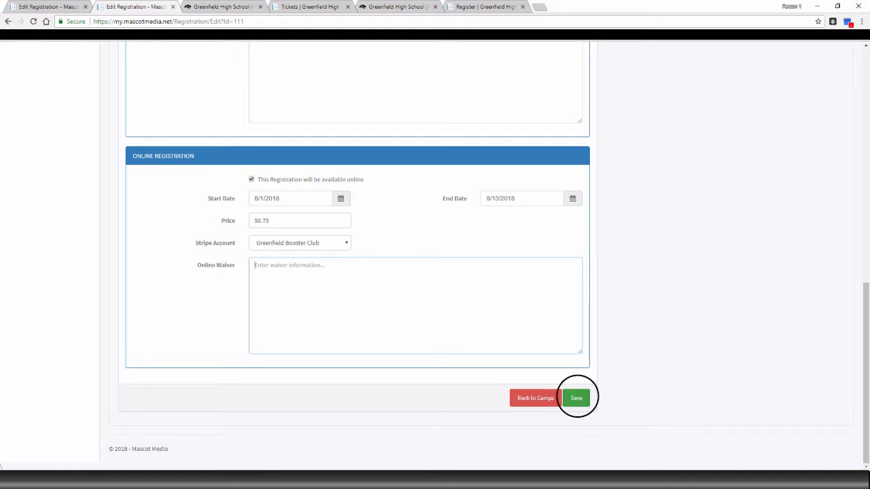
click(576, 398)
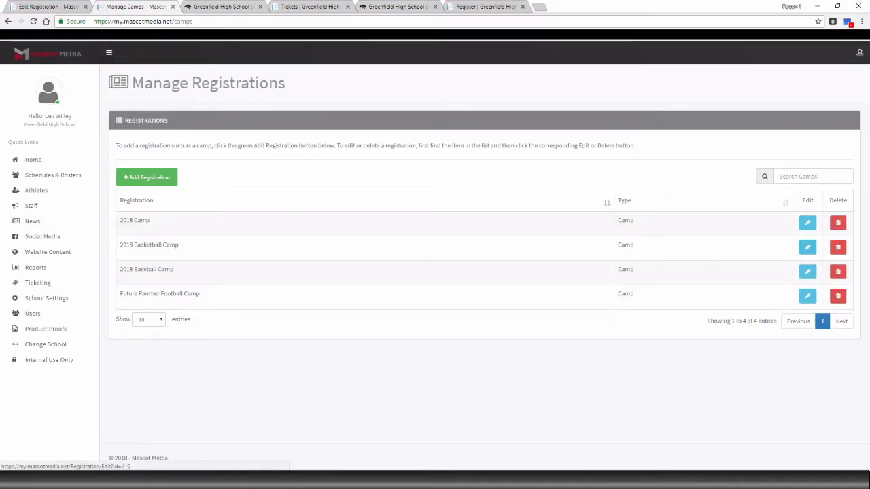
Open the 2018 Basketball Camp registration for editing and show its online registration form options
click(807, 247)
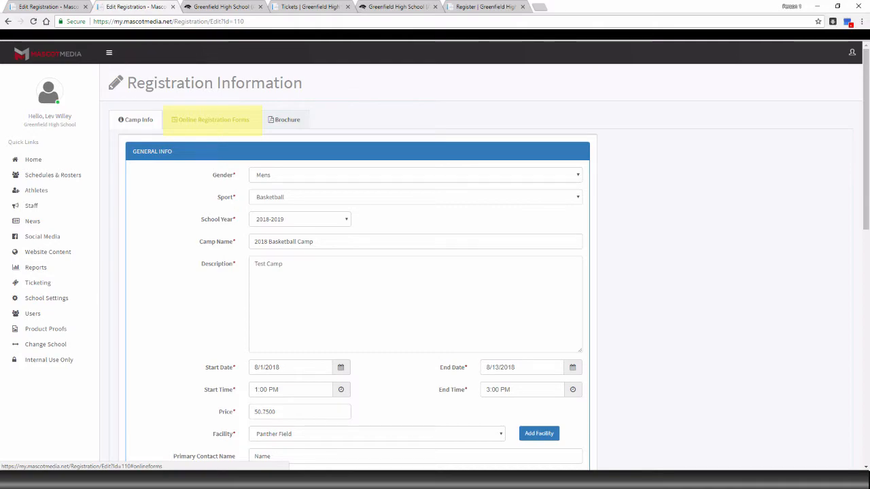
click(213, 120)
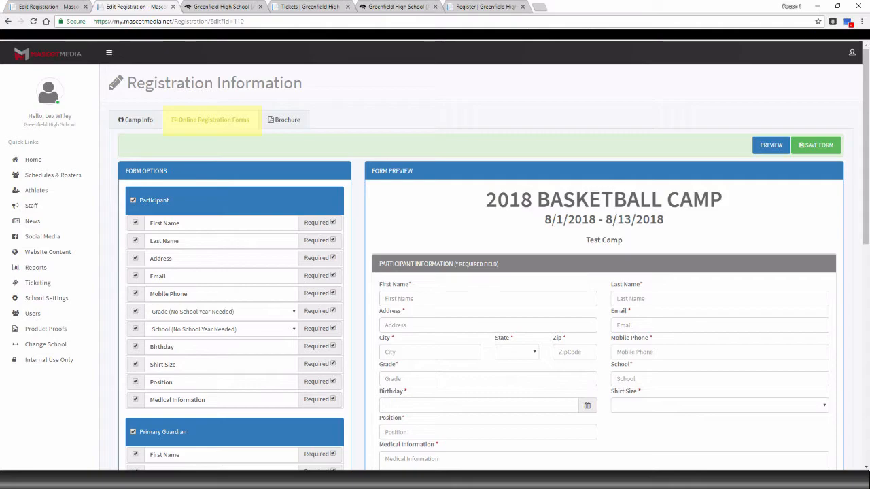
scroll(214, 120, down, 2)
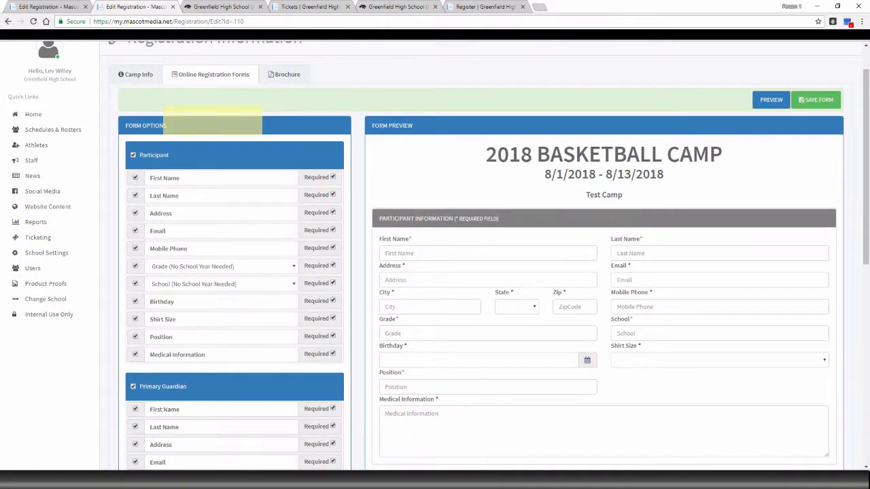
scroll(435, 256, up, 2)
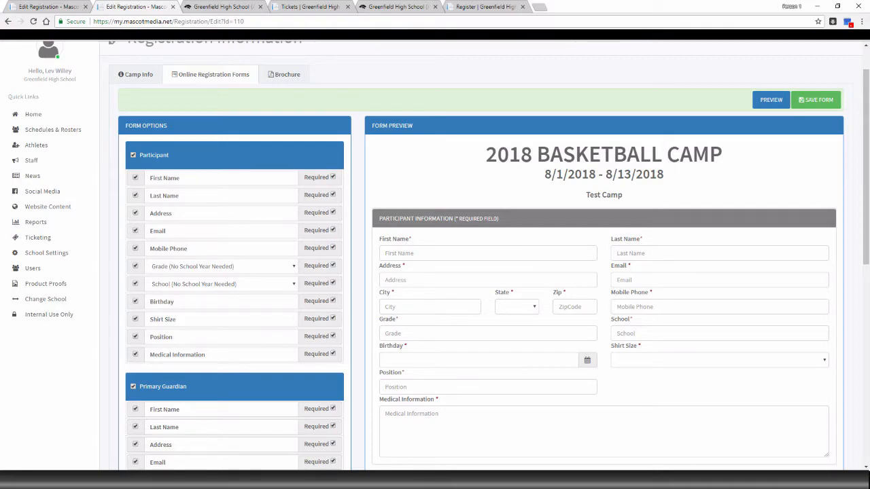
Remove the Emergency Contact section from the online form, and switch the Secondary Guardian section off and back on
scroll(434, 259, down, 5)
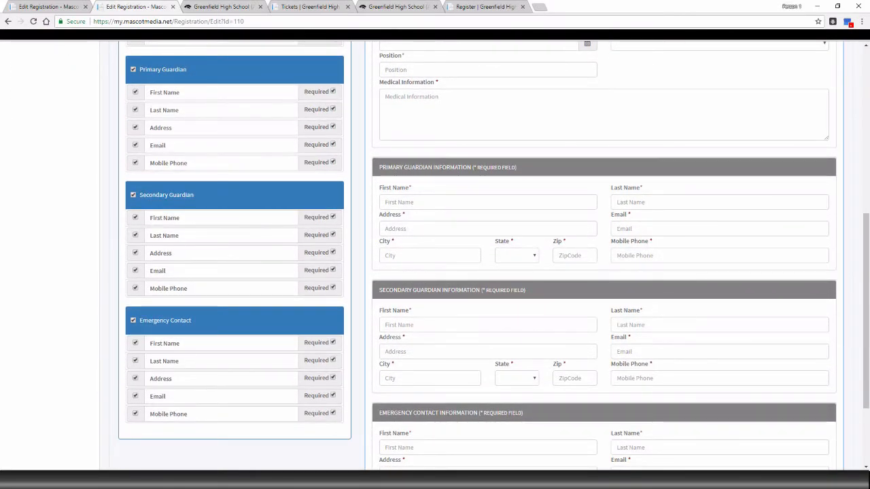
scroll(435, 258, down, 2)
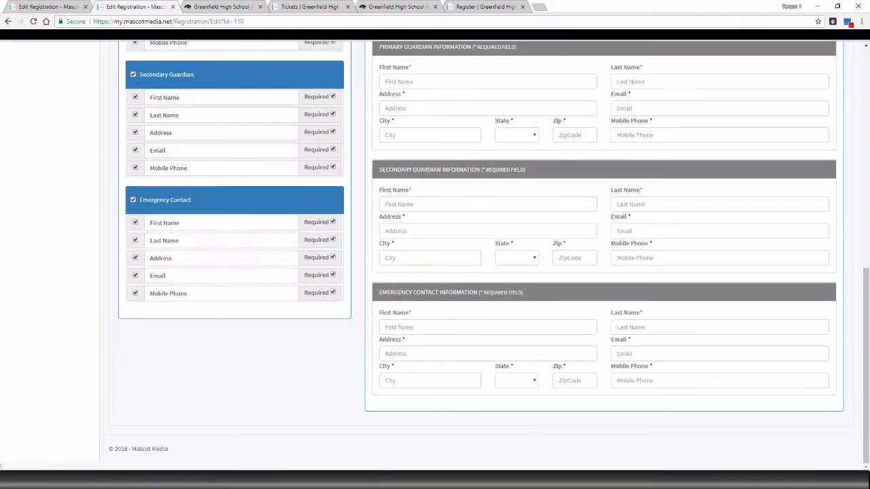
scroll(435, 258, up, 3)
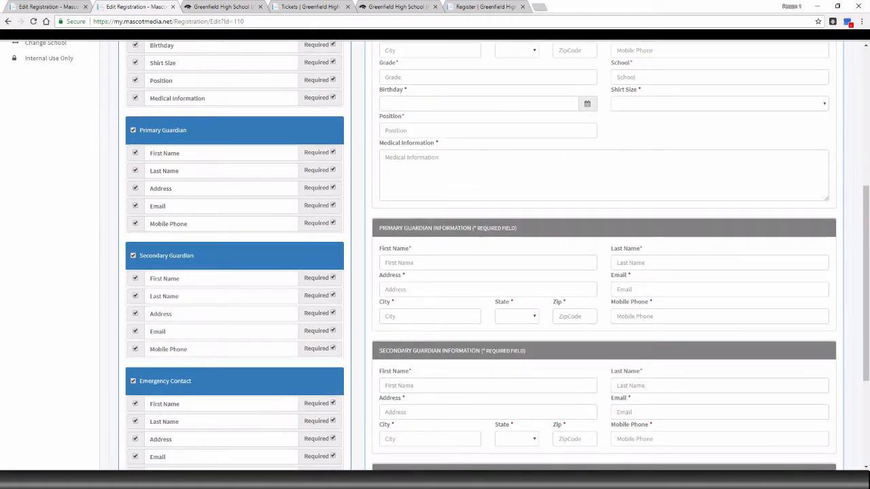
click(133, 256)
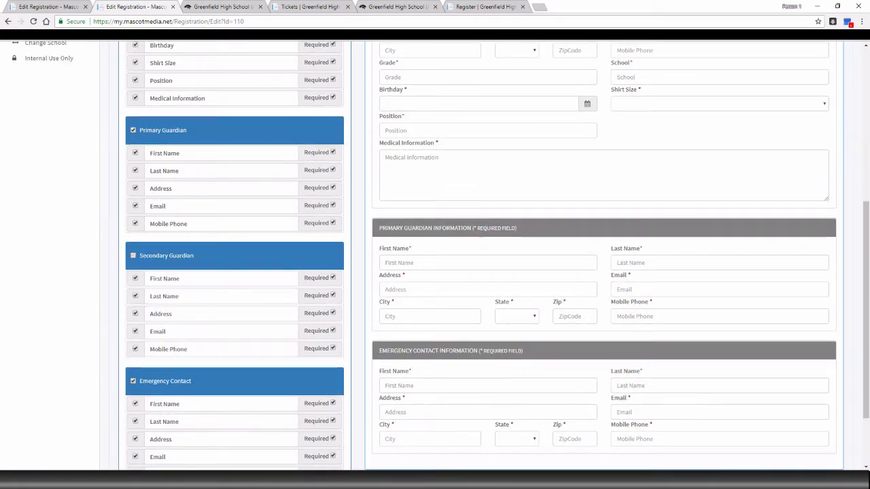
click(133, 381)
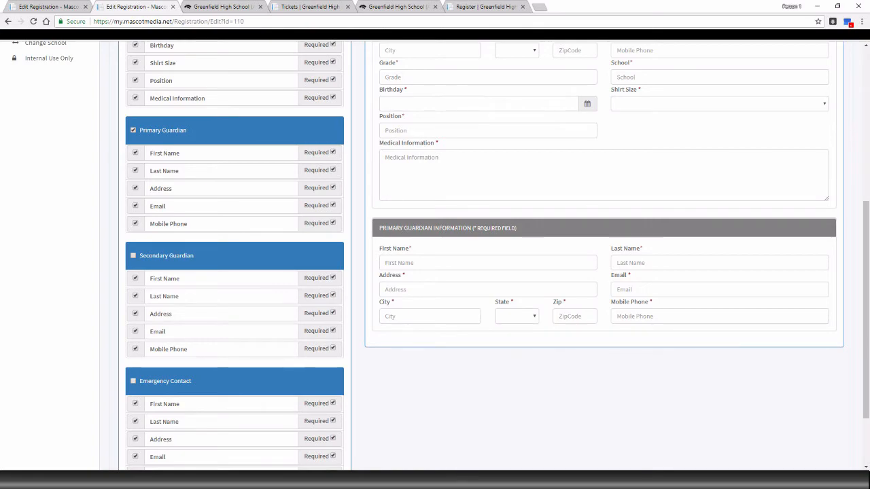
scroll(434, 259, up, 3)
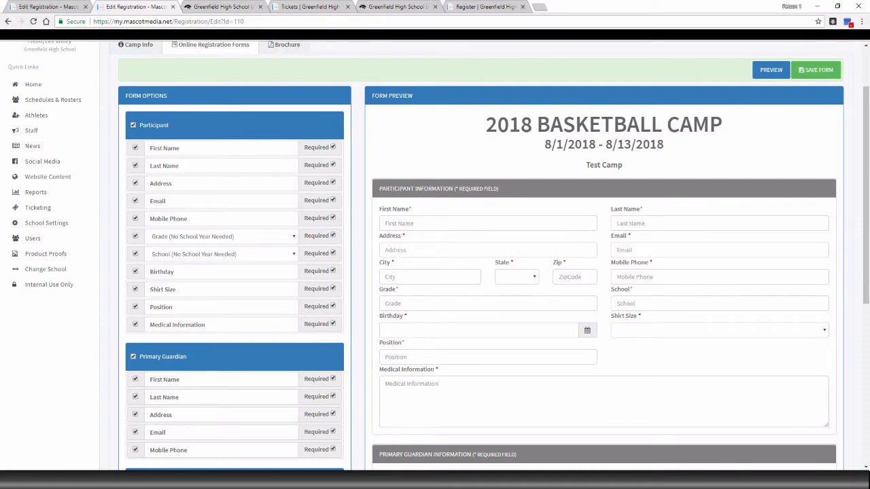
scroll(435, 258, down, 4)
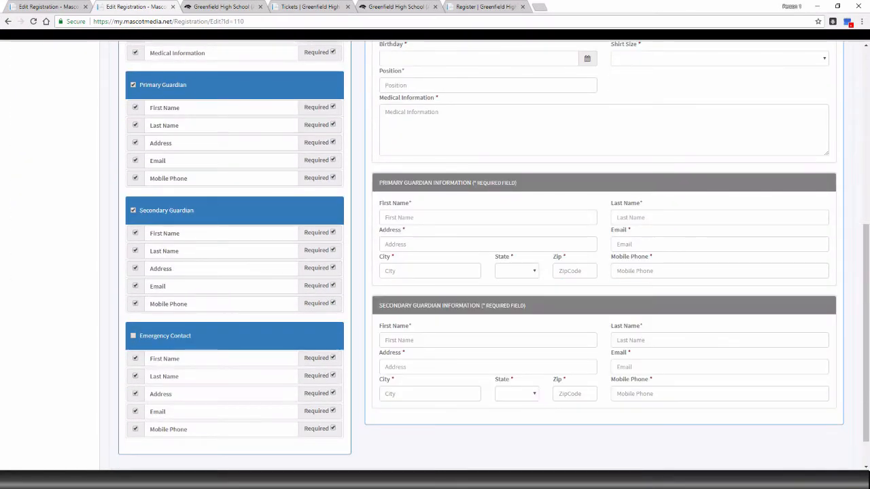
scroll(434, 258, up, 3)
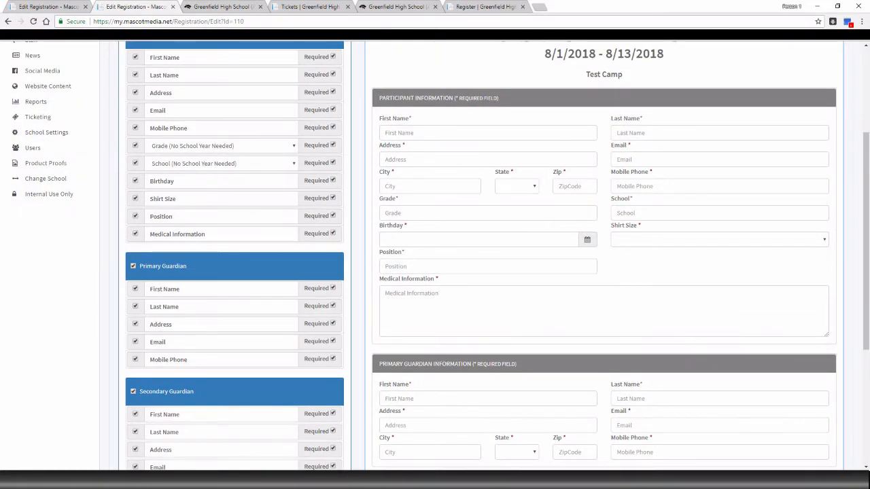
scroll(434, 259, up, 1)
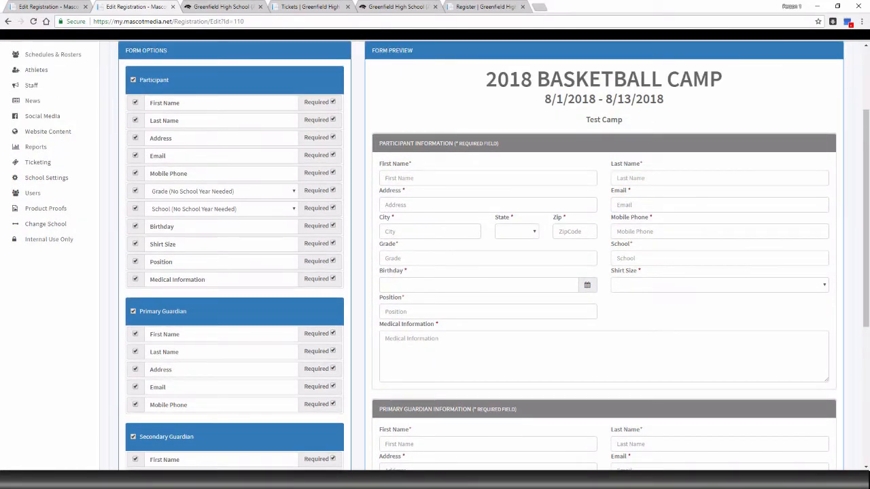
Make the participant's Birthday, Shirt Size and Position fields optional on the online form
click(333, 243)
scroll(481, 256, up, 2)
scroll(481, 255, down, 1)
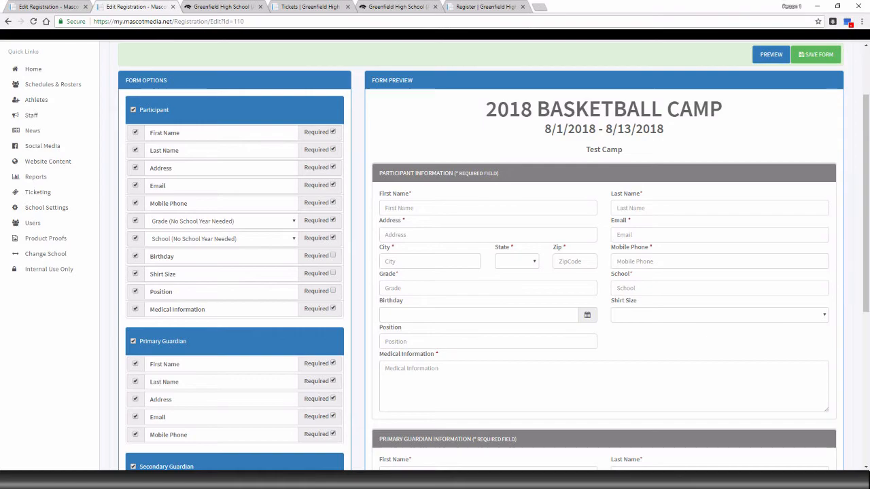
Review the form options and form preview from the participant section through the guardian and emergency contact sections
scroll(481, 256, down, 6)
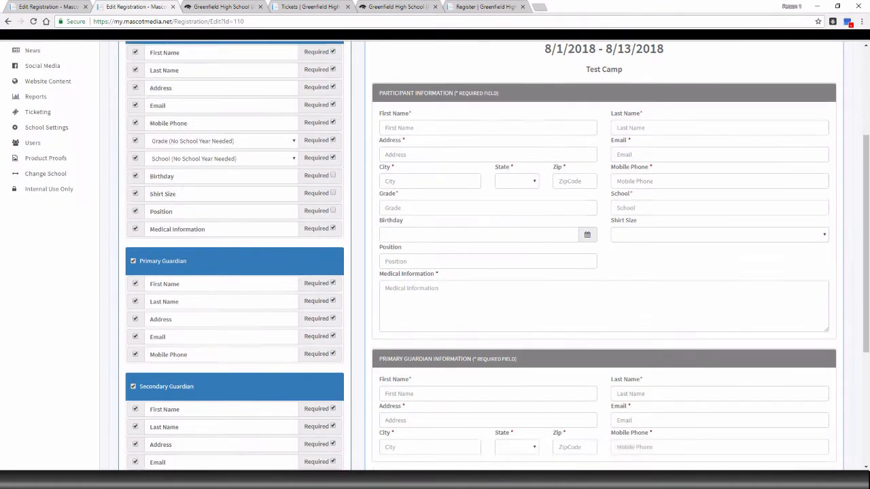
scroll(481, 256, down, 2)
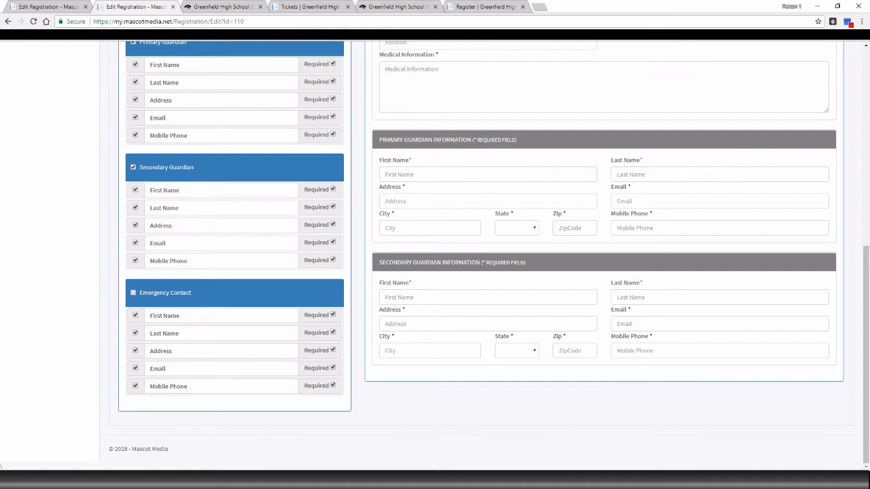
scroll(435, 256, up, 8)
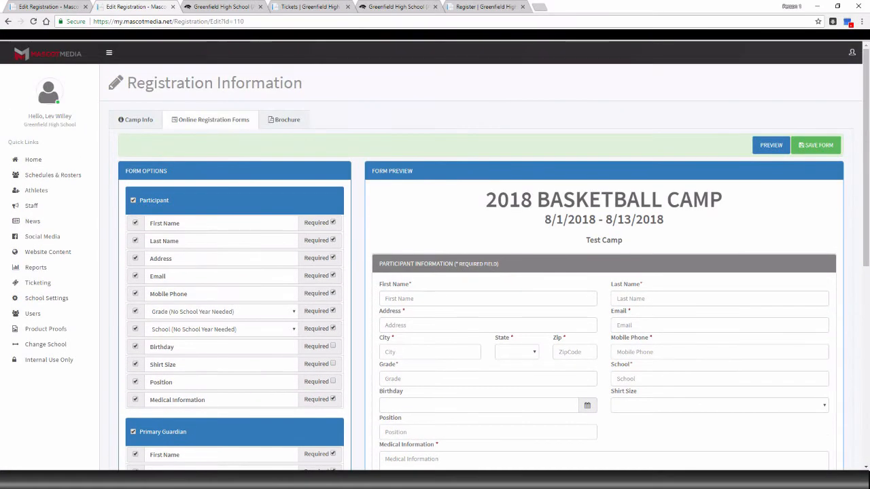
scroll(434, 256, down, 4)
scroll(435, 256, up, 1)
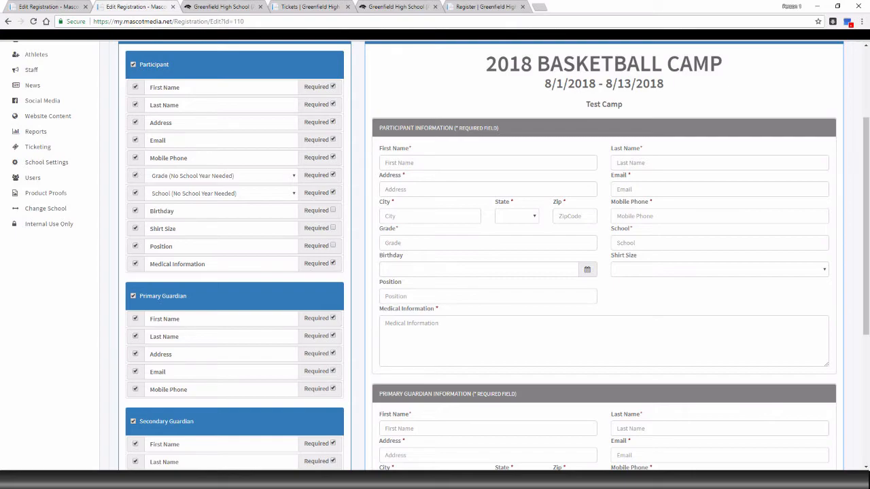
scroll(435, 256, down, 3)
scroll(435, 256, up, 7)
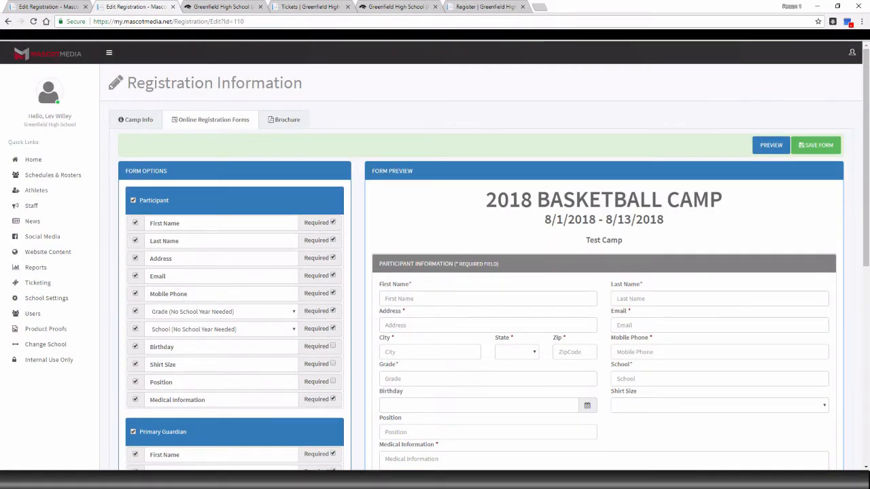
Open the public preview of the 2018 Basketball Camp form and log in with the account e-mail and password
click(771, 145)
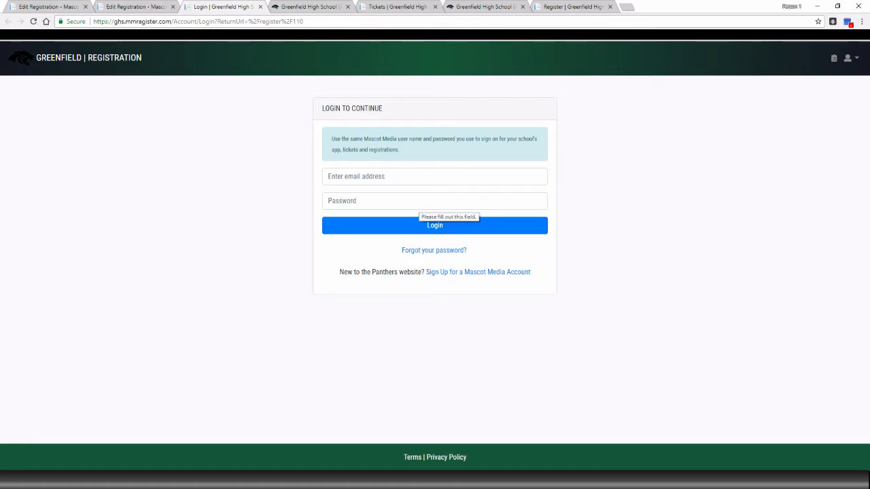
click(421, 176)
click(416, 198)
click(424, 177)
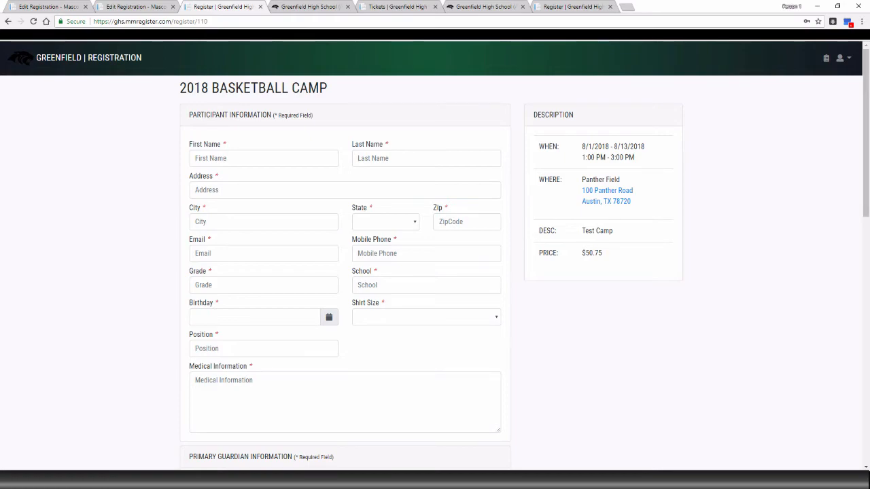
Review the previewed registration form from the participant information down to the waiver statement, and close the preview
scroll(435, 256, down, 3)
scroll(435, 256, down, 5)
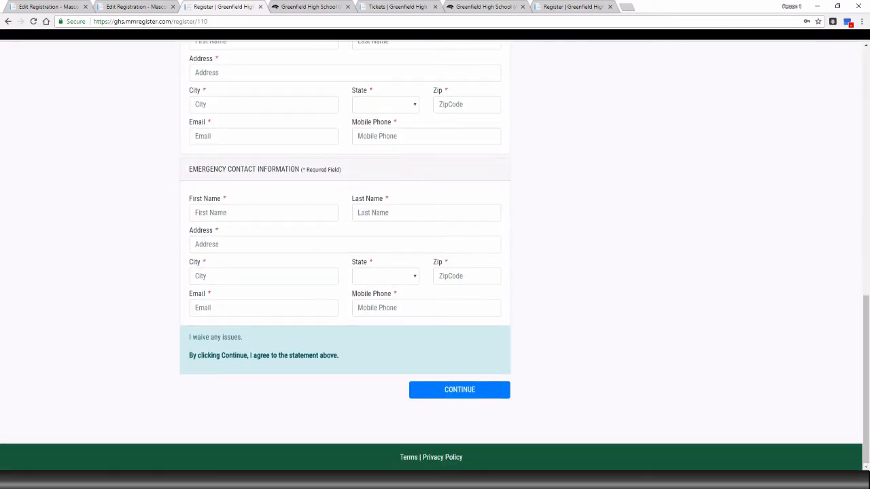
scroll(435, 256, up, 13)
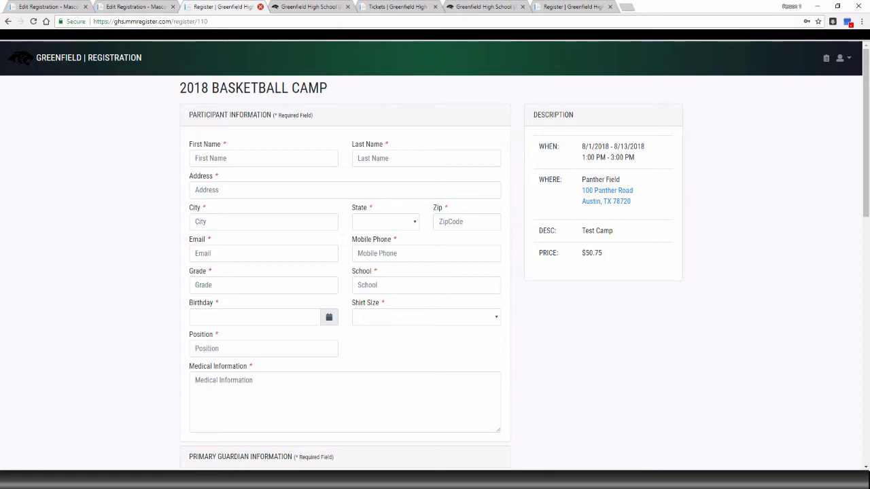
click(260, 7)
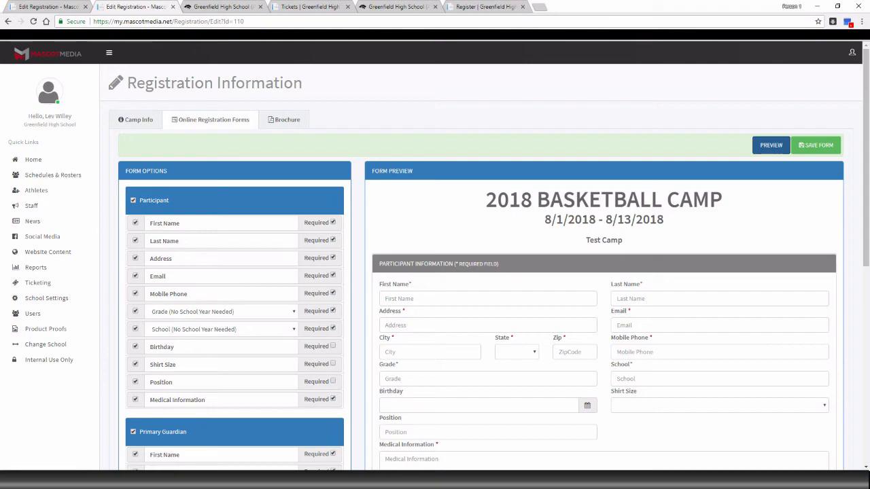
Save the 2018 Basketball Camp's online registration form and dismiss the confirmation
scroll(435, 253, down, 6)
scroll(434, 253, up, 6)
click(815, 145)
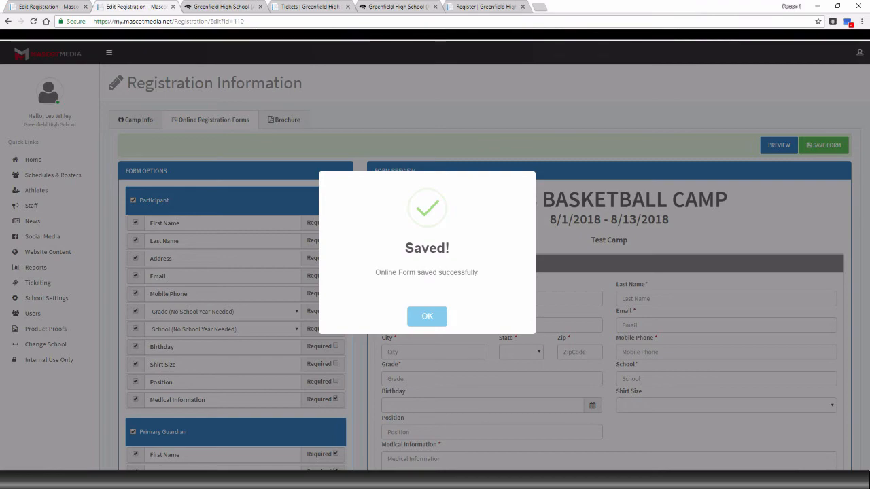
click(427, 315)
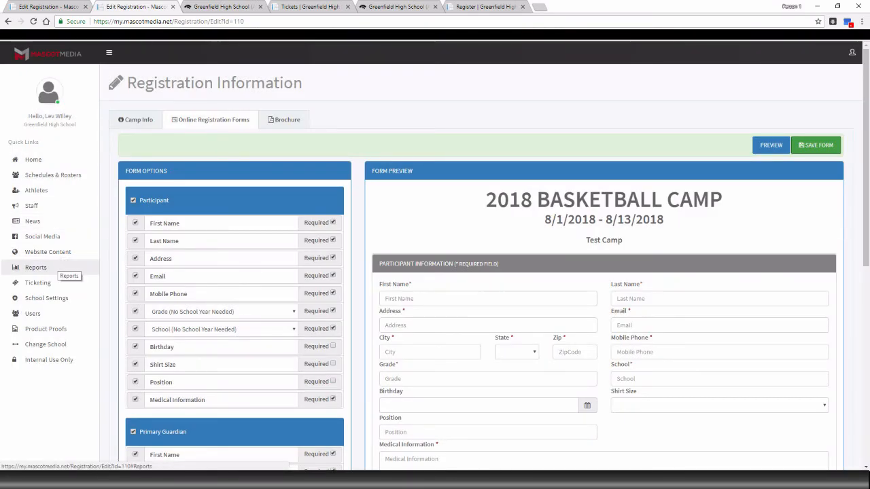
Add Camps below News in the website's top menu navigation and save the menu
click(48, 251)
scroll(42, 277, down, 1)
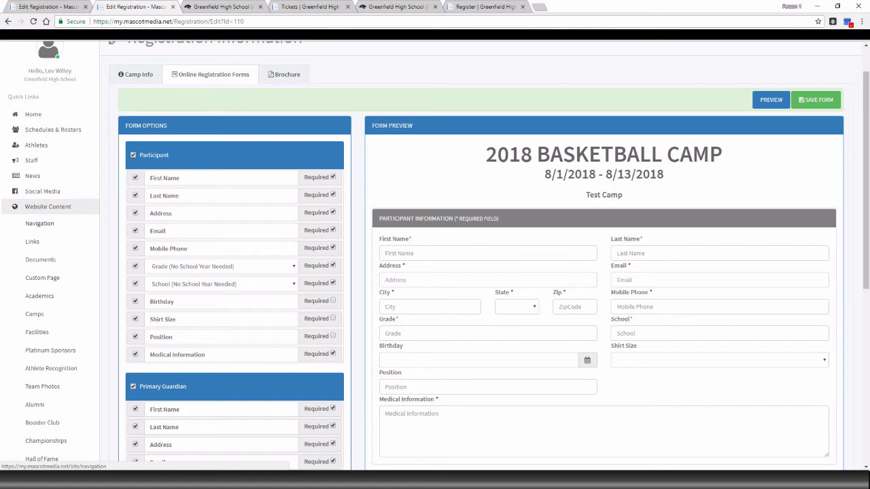
click(39, 223)
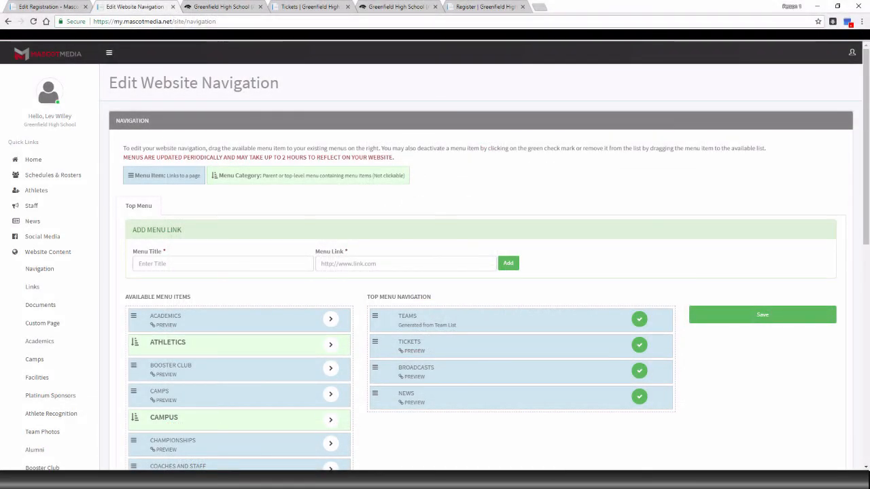
scroll(435, 256, down, 4)
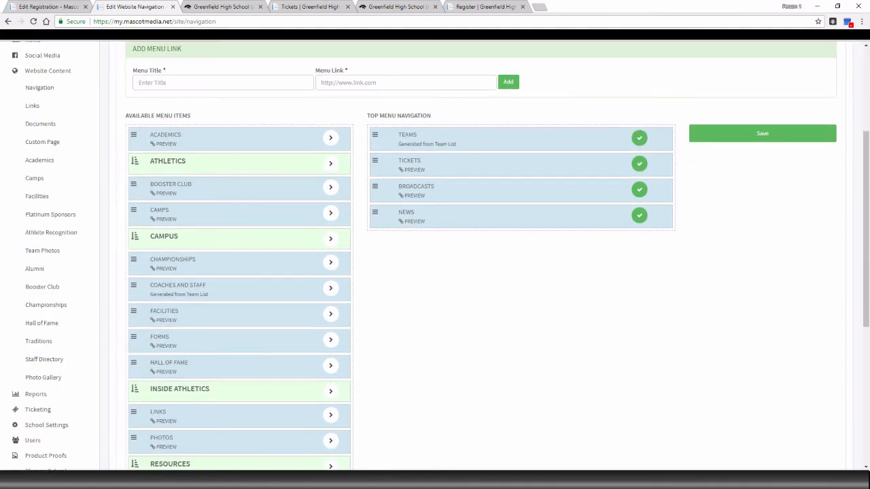
scroll(435, 257, up, 1)
drag(205, 215, 406, 238)
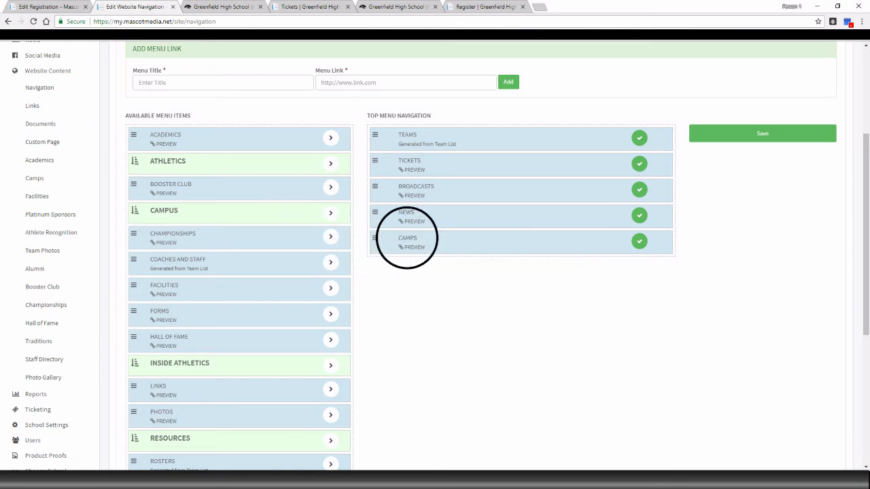
click(762, 134)
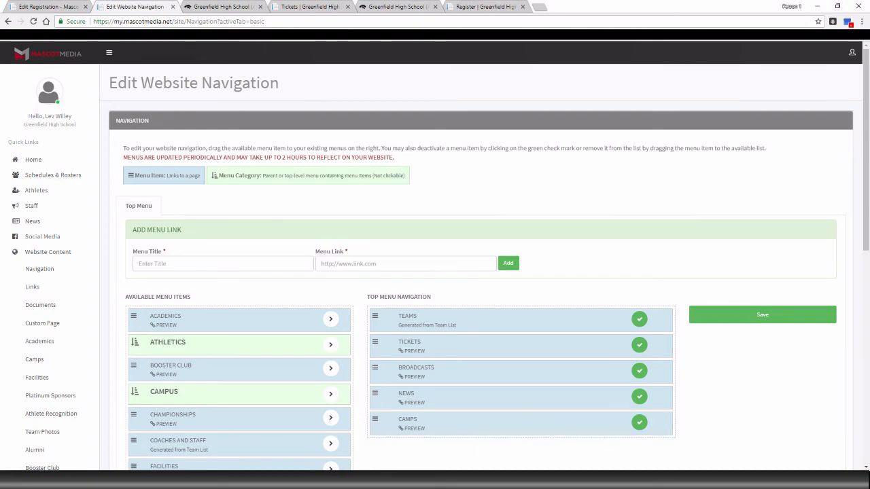
Check the menu on the public Greenfield High School Athletics website and return to the website navigation settings
click(231, 7)
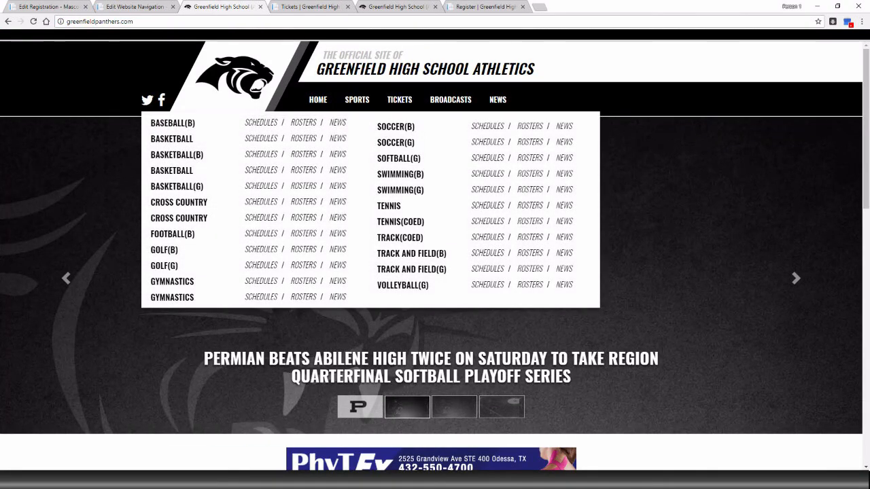
click(136, 7)
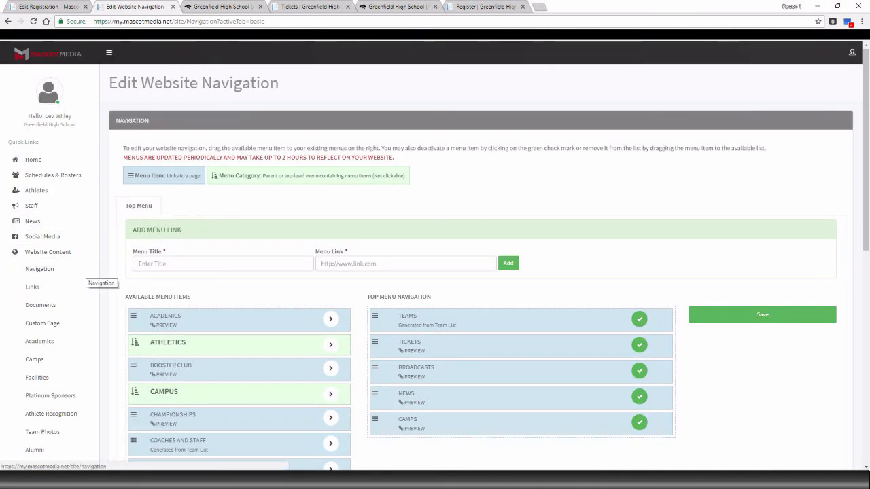
scroll(85, 273, down, 1)
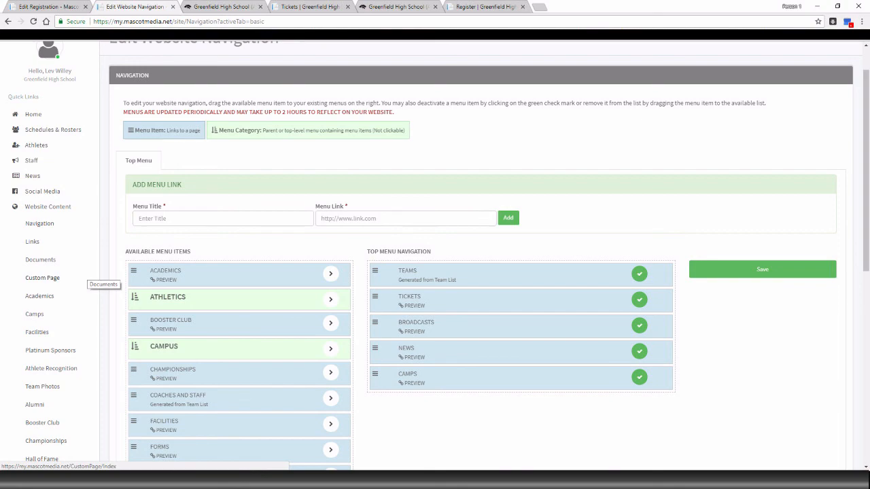